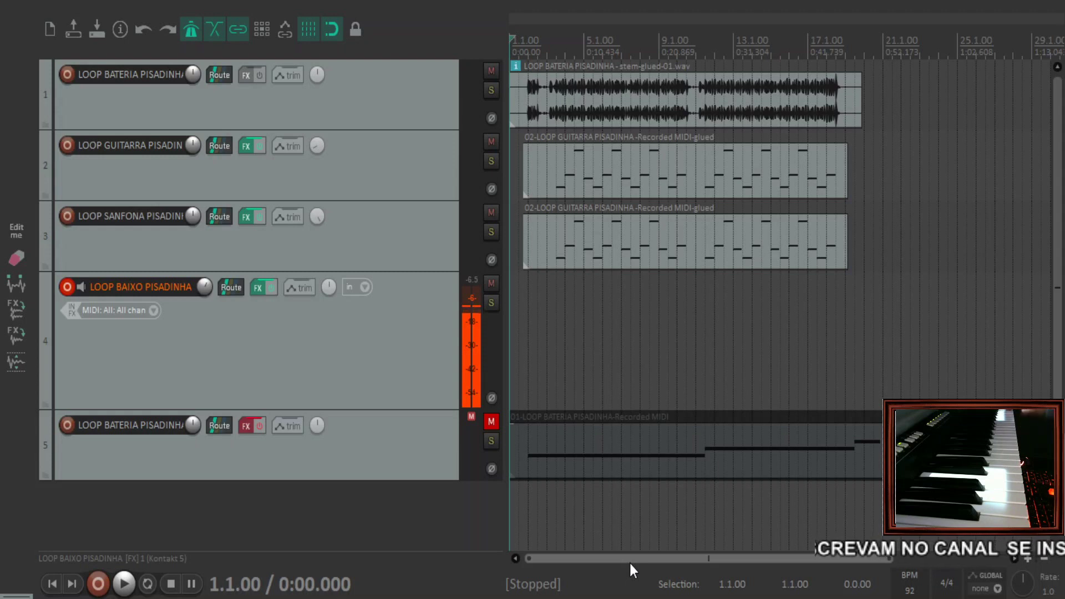
# - Colour the drum, guitar and accordion loop tracks (tracks 1 to 3) light green
pyautogui.click(384, 218)
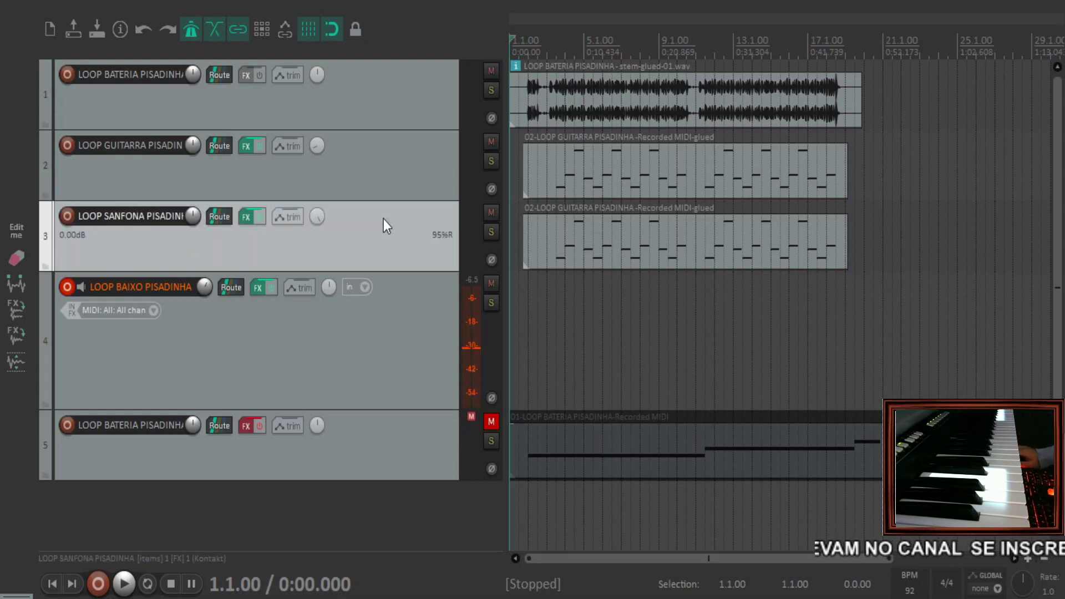
pyautogui.keyDown('shift'); pyautogui.click(376, 77); pyautogui.keyUp('shift')
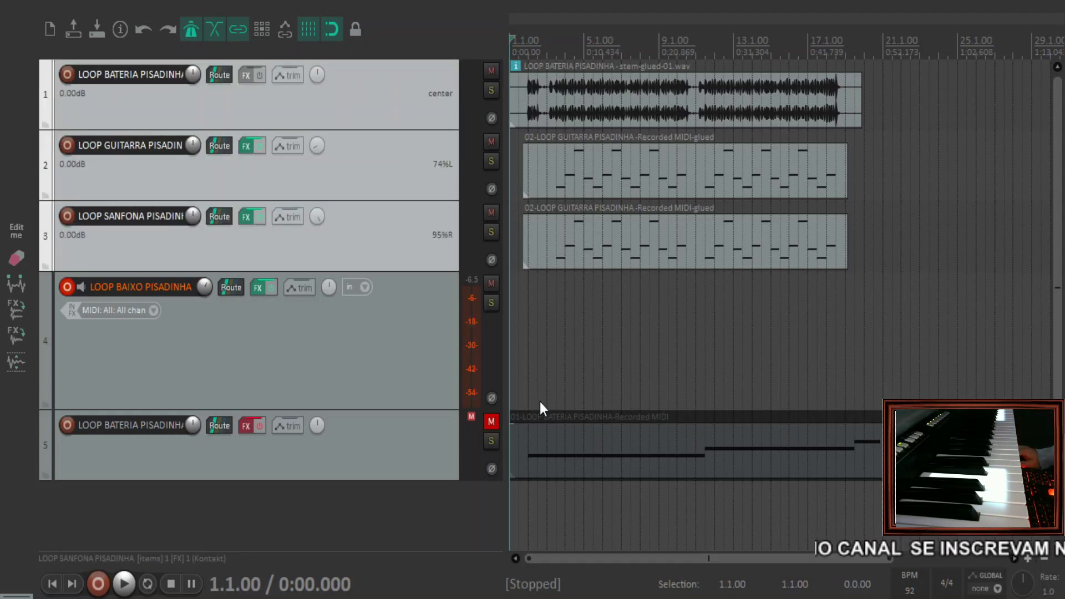
pyautogui.hotkey('shift', 'c')
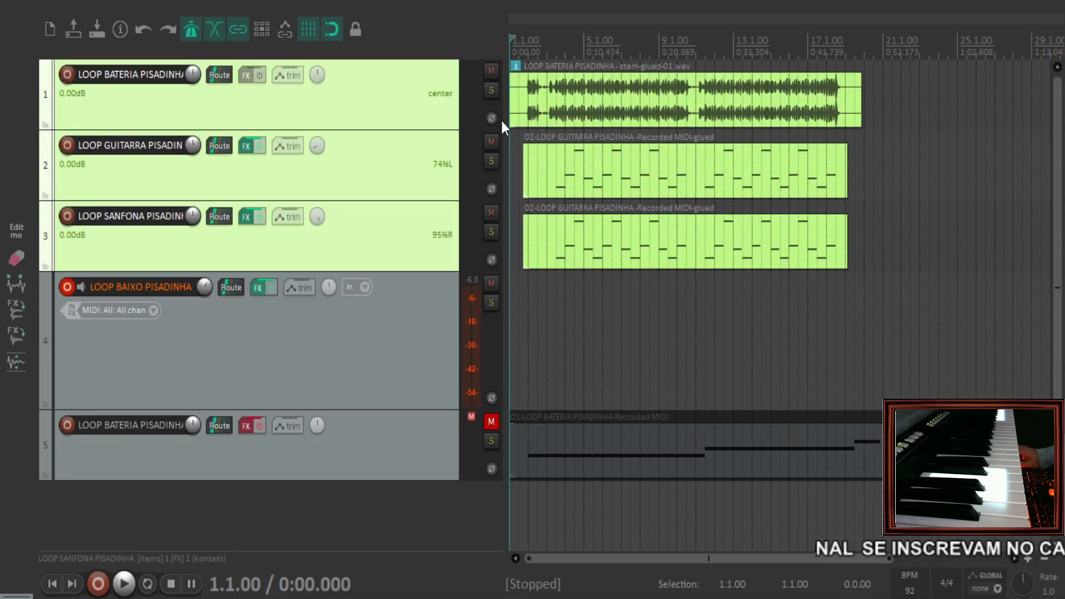
# - Record a MIDI bass take on the LOOP BAIXO PISADINHA track from the project start to just past measure 20
pyautogui.click(530, 301)
pyautogui.press('Home')
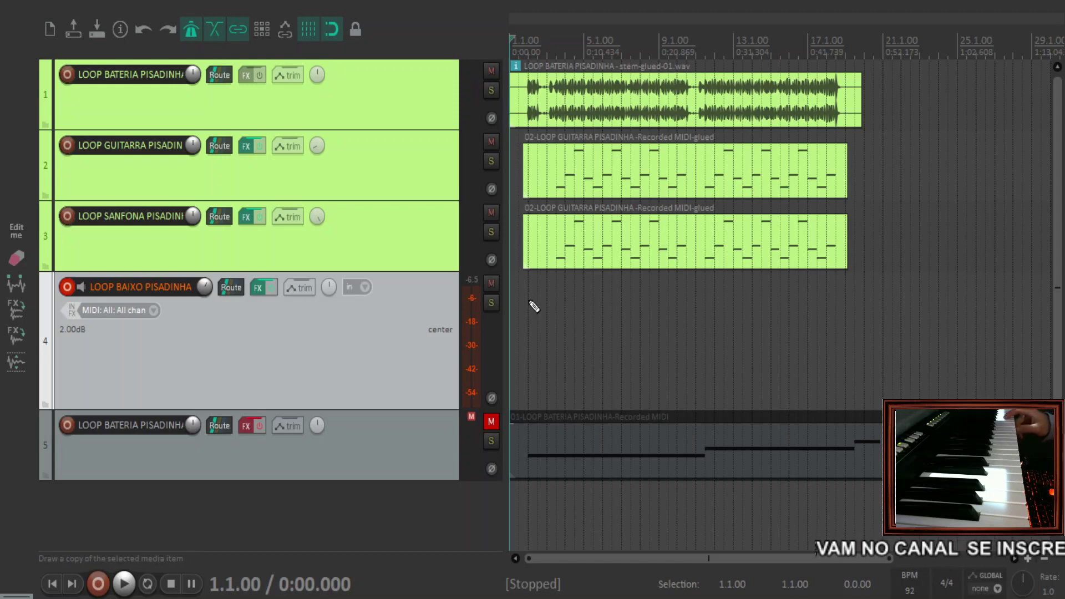
pyautogui.hotkey('ctrl', 'r')
pyautogui.scroll(4, 588, 293)
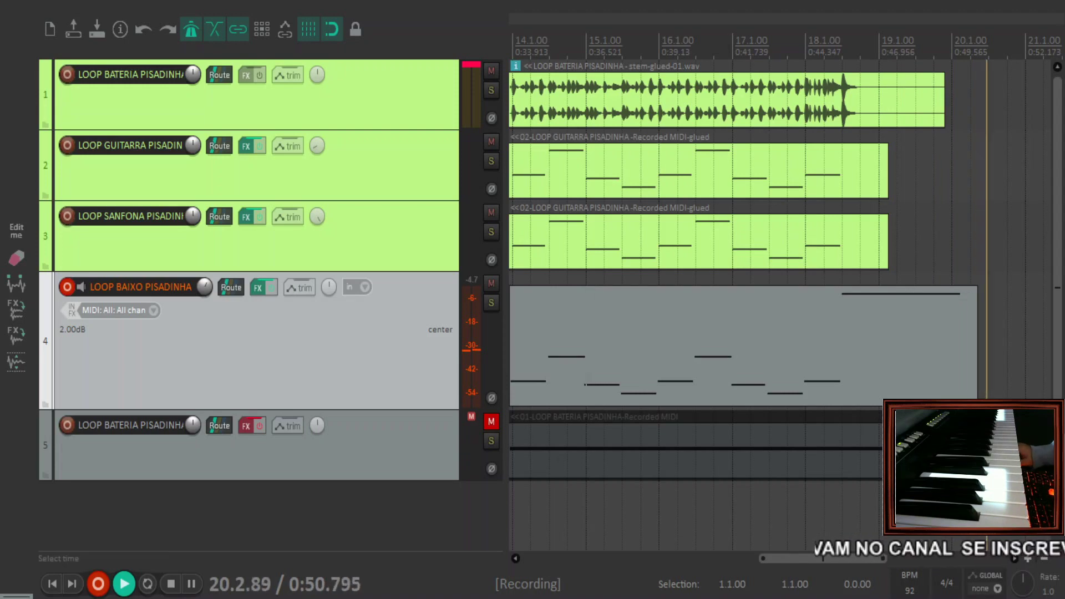
pyautogui.scroll(-5, 776, 277)
pyautogui.press('space')
# - Open the recorded bass item in the MIDI editor and play its opening from 2.3.00 to examine the notes in measures 3 to 5
pyautogui.click(527, 358)
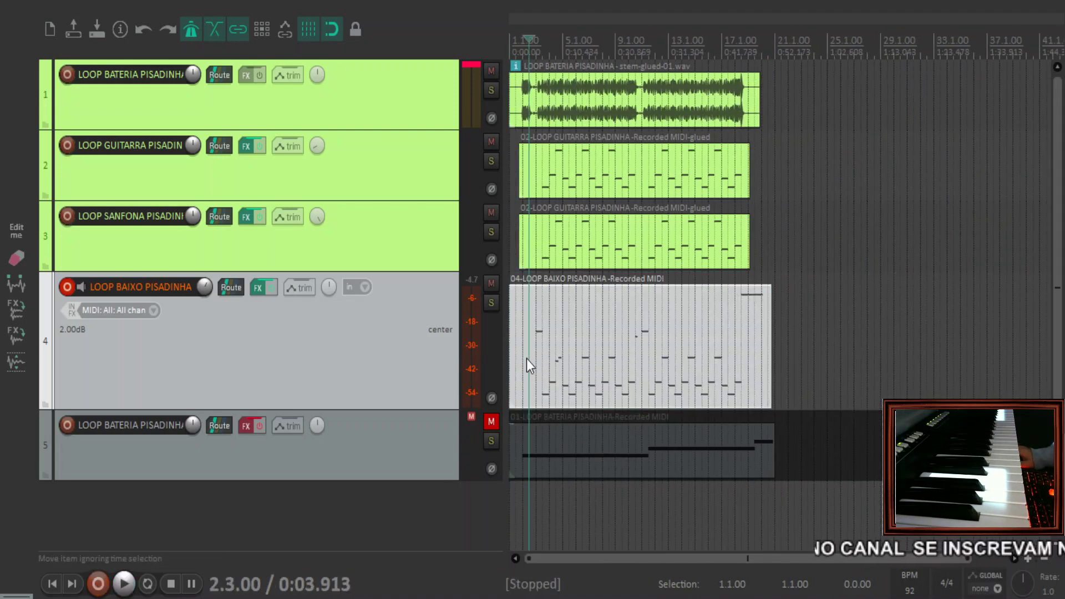
pyautogui.doubleClick(527, 359)
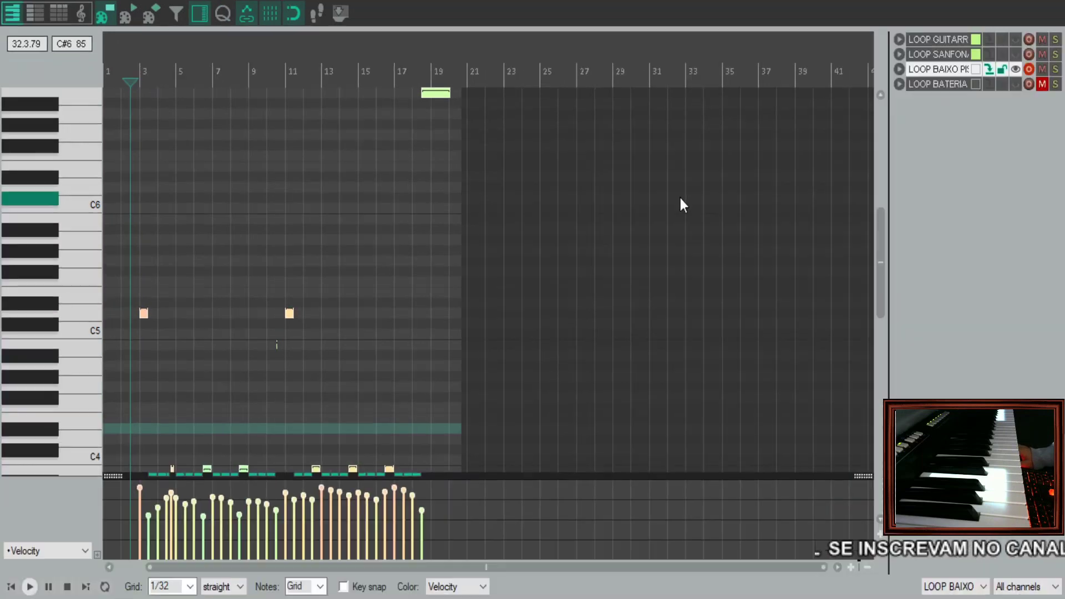
pyautogui.scroll(5, 680, 205)
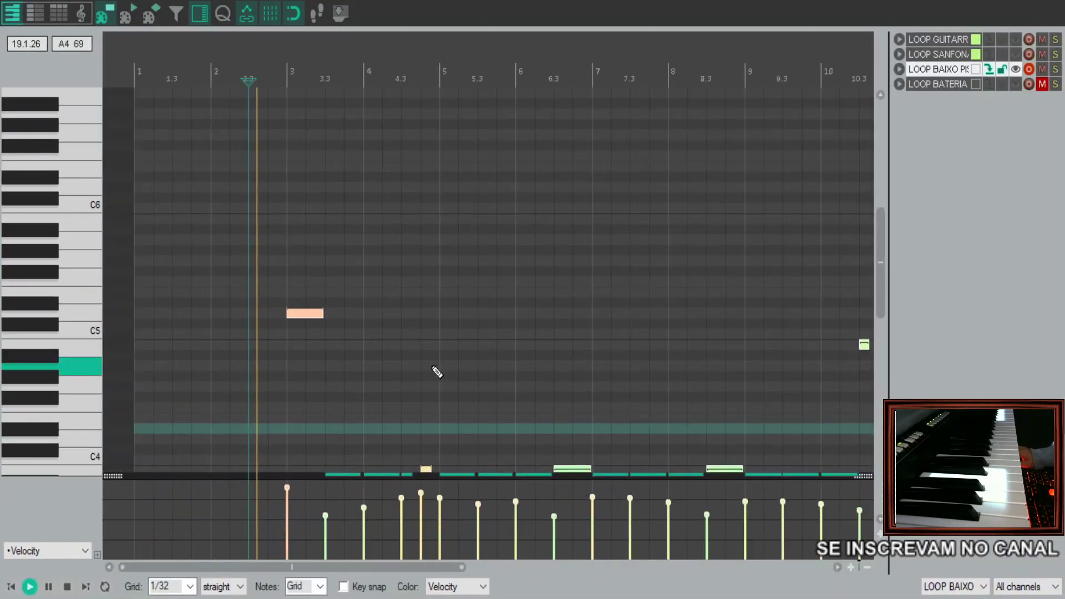
pyautogui.scroll(-1, 436, 371)
pyautogui.scroll(-8, 400, 381)
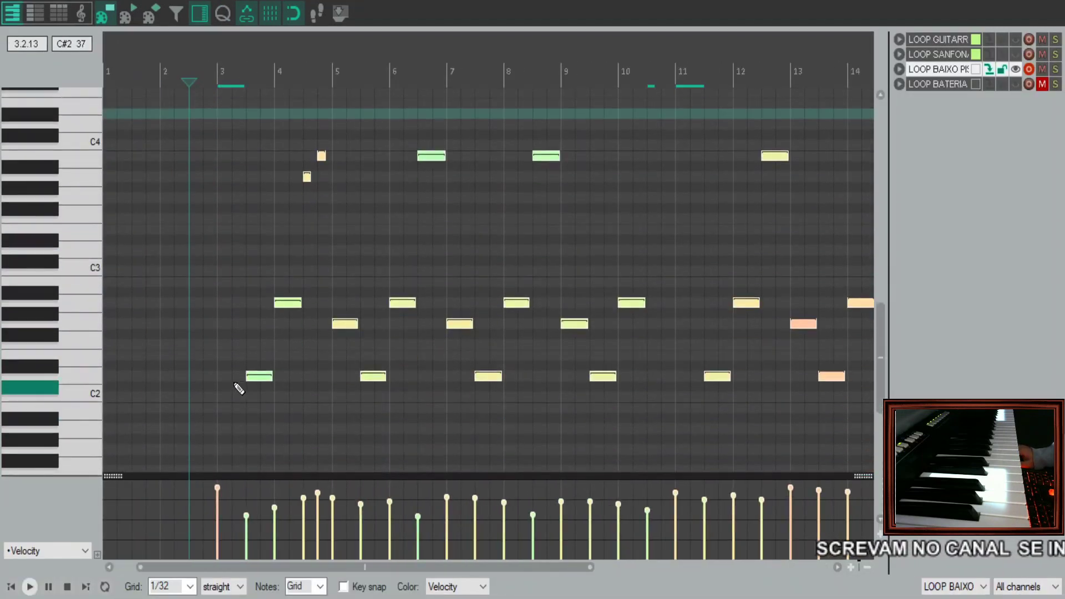
pyautogui.scroll(3, 237, 388)
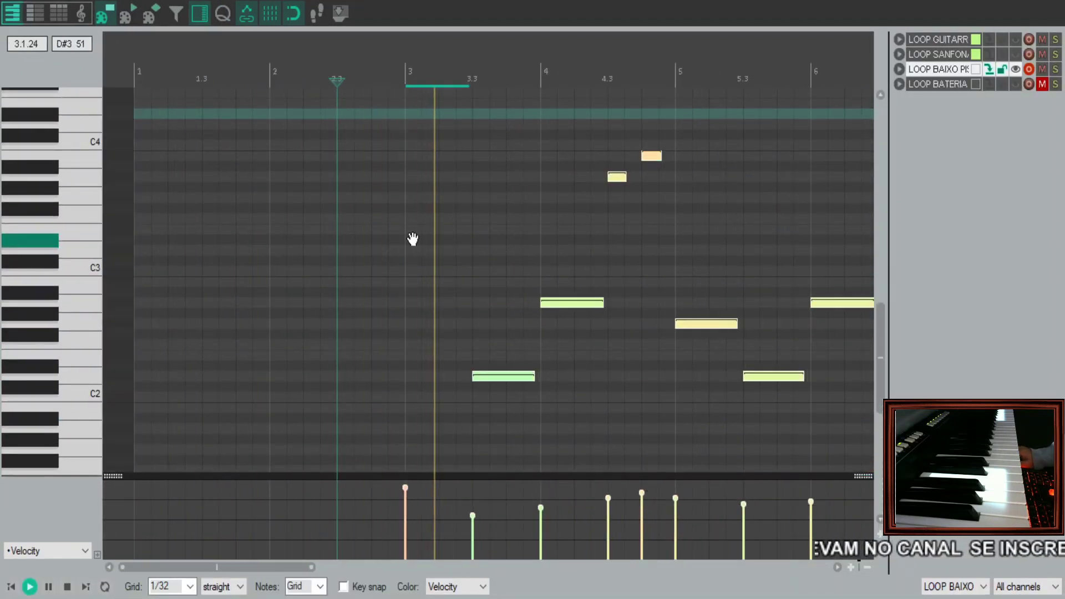
pyautogui.scroll(5, 411, 237)
pyautogui.moveTo(381, 412); pyautogui.dragTo(392, 277)
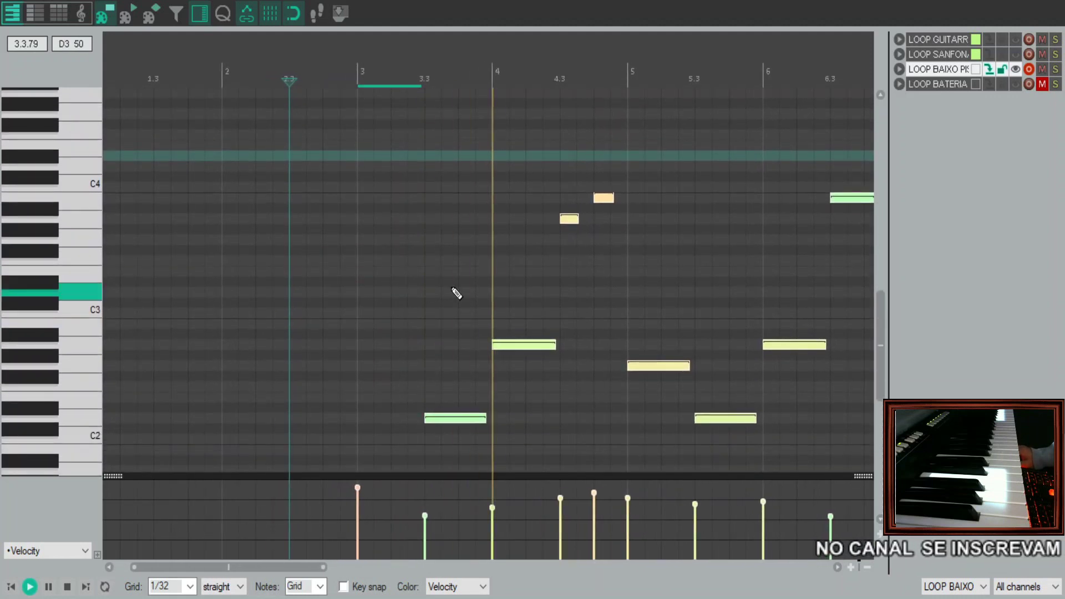
pyautogui.moveTo(456, 293); pyautogui.dragTo(357, 319)
pyautogui.press('space')
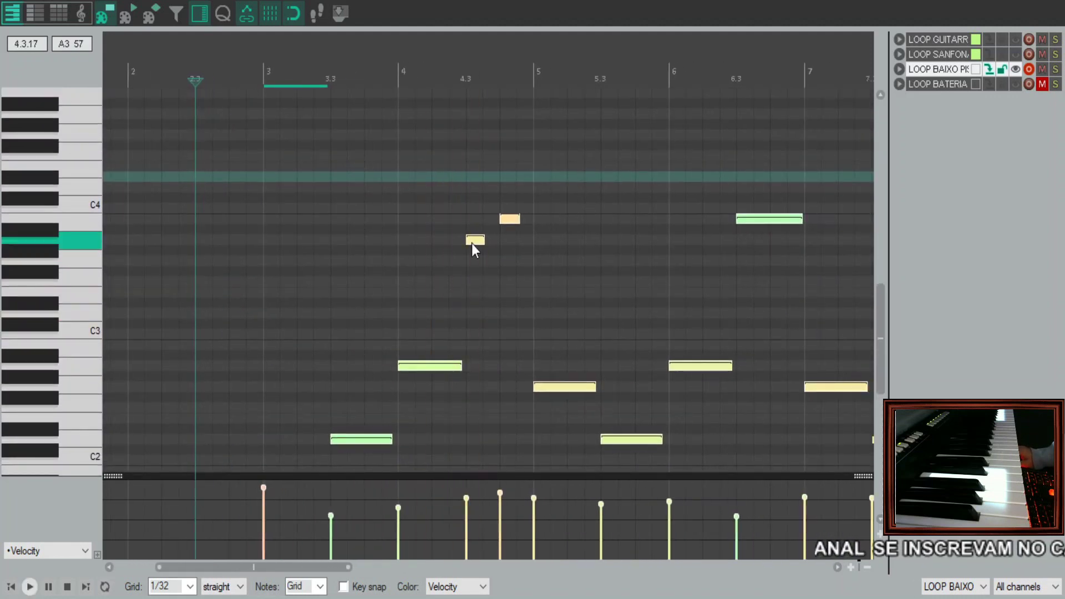
# - Delete the short A3 note at about 4.3 and lengthen the B3 note after it by moving its start before 4.3
pyautogui.click(475, 240)
pyautogui.press('Delete')
pyautogui.click(505, 219)
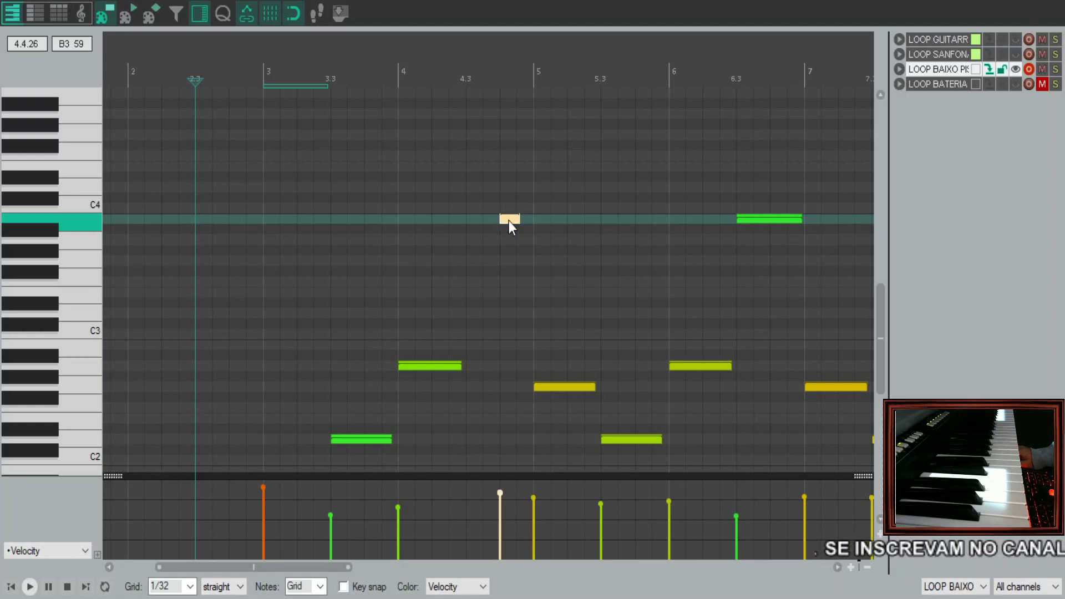
pyautogui.moveTo(503, 219); pyautogui.dragTo(453, 266)
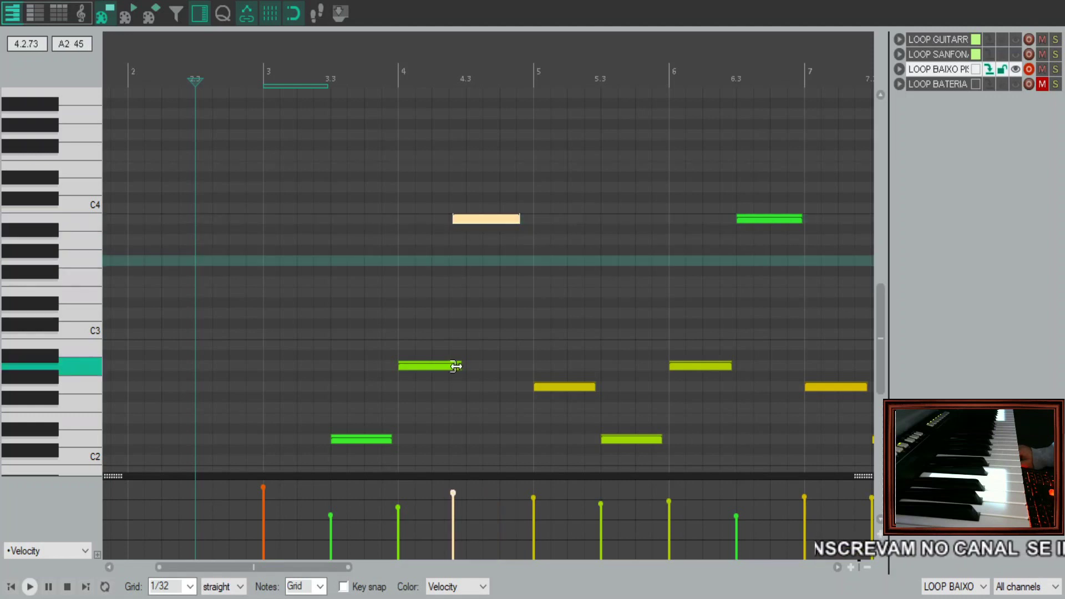
# - Shift the B3 note in measure 4 slightly later and extend the preceding A2 note up to its start
pyautogui.press('space')
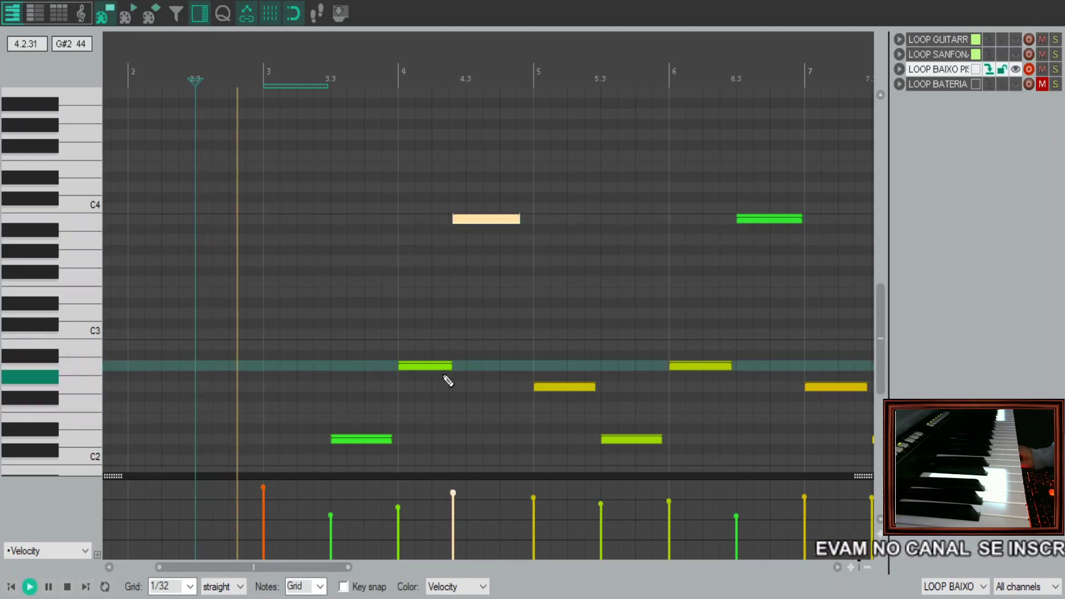
pyautogui.moveTo(500, 222); pyautogui.dragTo(503, 222)
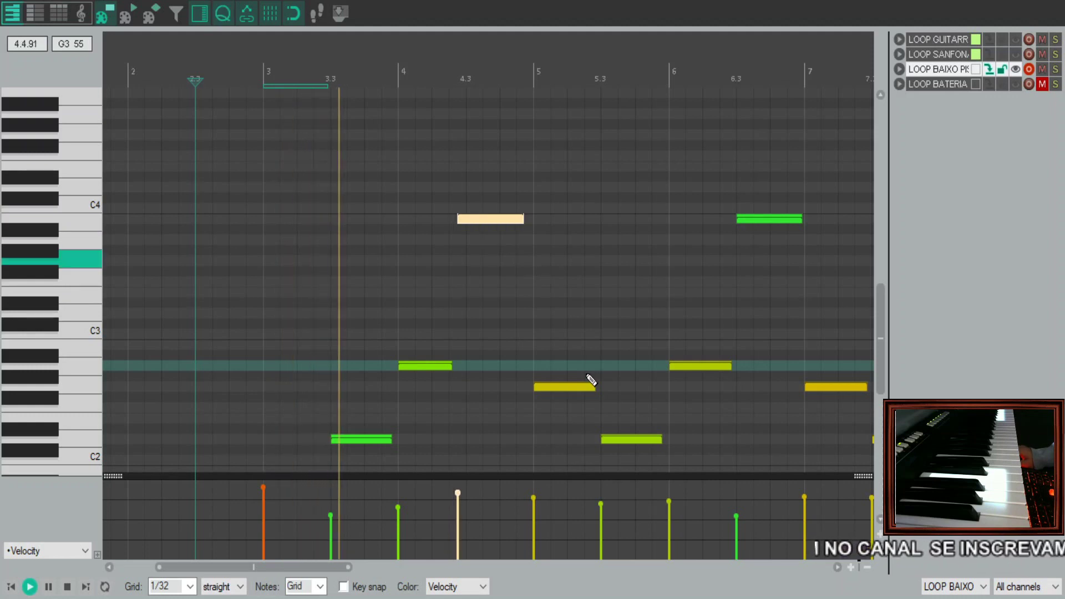
pyautogui.moveTo(404, 351); pyautogui.dragTo(456, 366)
pyautogui.press('space')
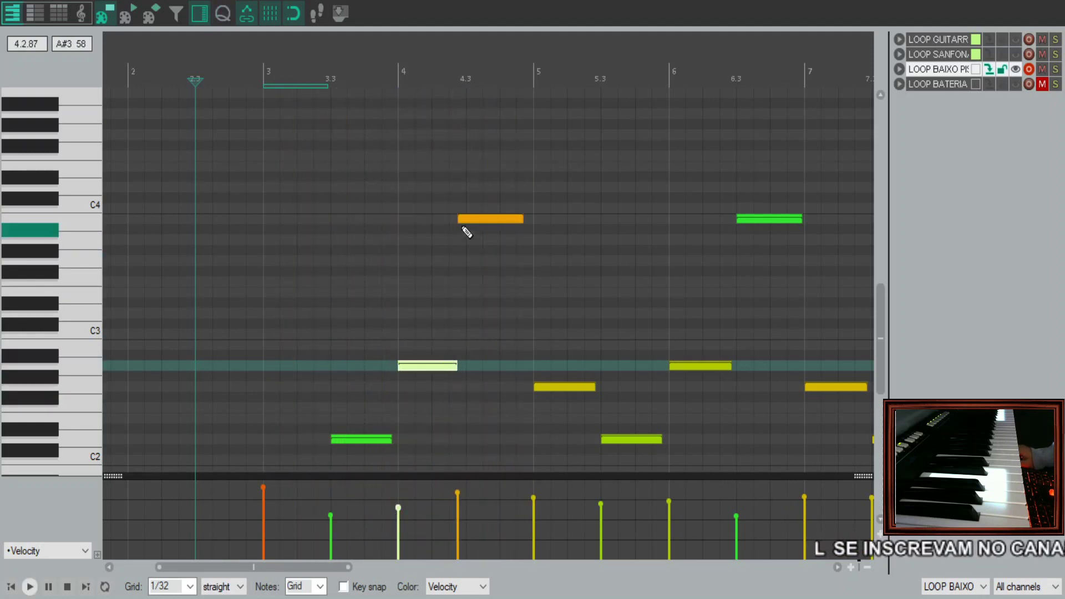
# - Adjust the B3 note to span from 4.3 to the start of measure 5, and end the preceding A2 note at 4.3
pyautogui.click(469, 221)
pyautogui.moveTo(480, 223); pyautogui.dragTo(528, 214)
pyautogui.press('space')
pyautogui.moveTo(452, 365); pyautogui.dragTo(477, 385)
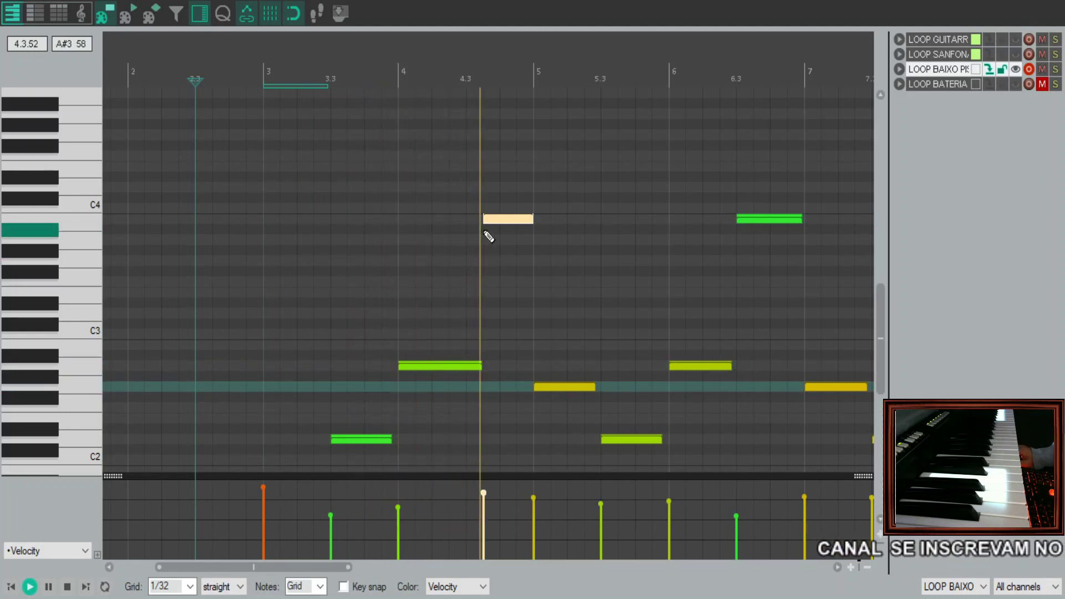
pyautogui.press('space')
pyautogui.moveTo(483, 221); pyautogui.dragTo(467, 237)
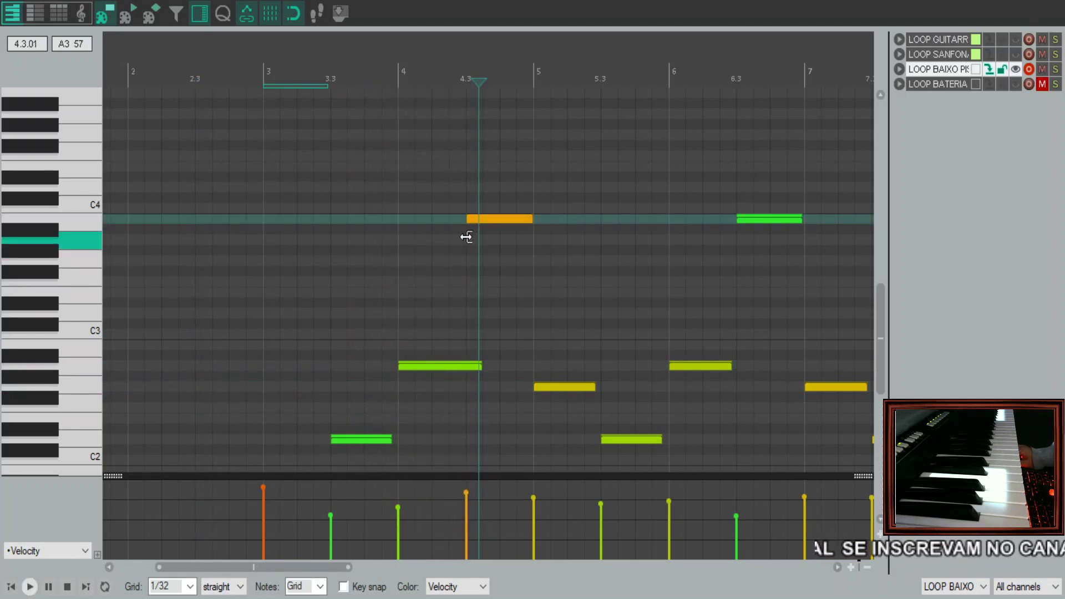
pyautogui.moveTo(463, 315); pyautogui.dragTo(458, 362)
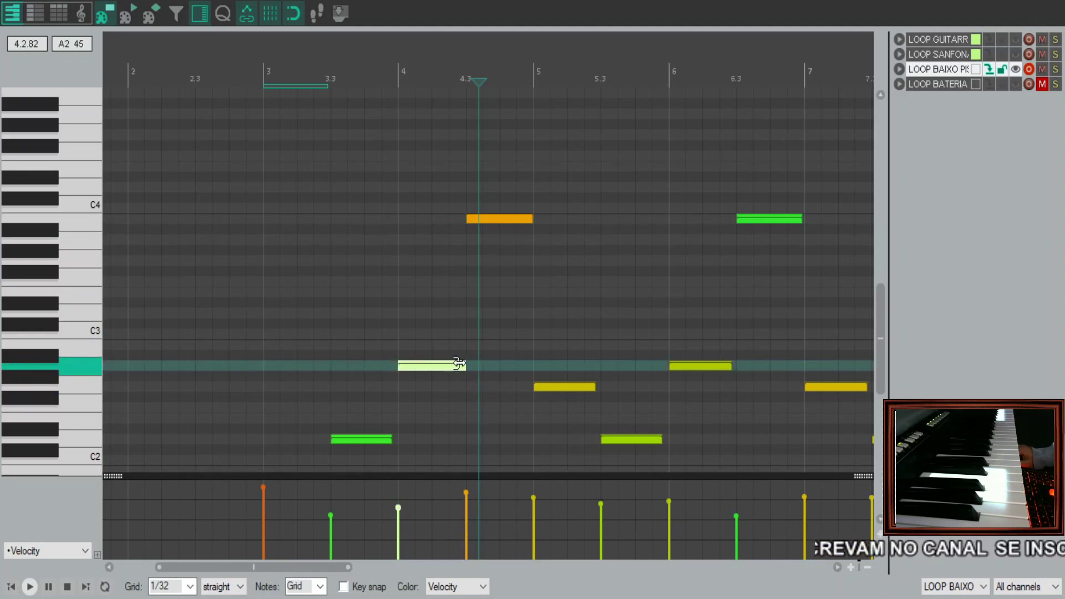
# - Play the bass from just before measure 3 and lower the velocity of the B3 note at 4.3 to 79
pyautogui.click(248, 345)
pyautogui.press('space')
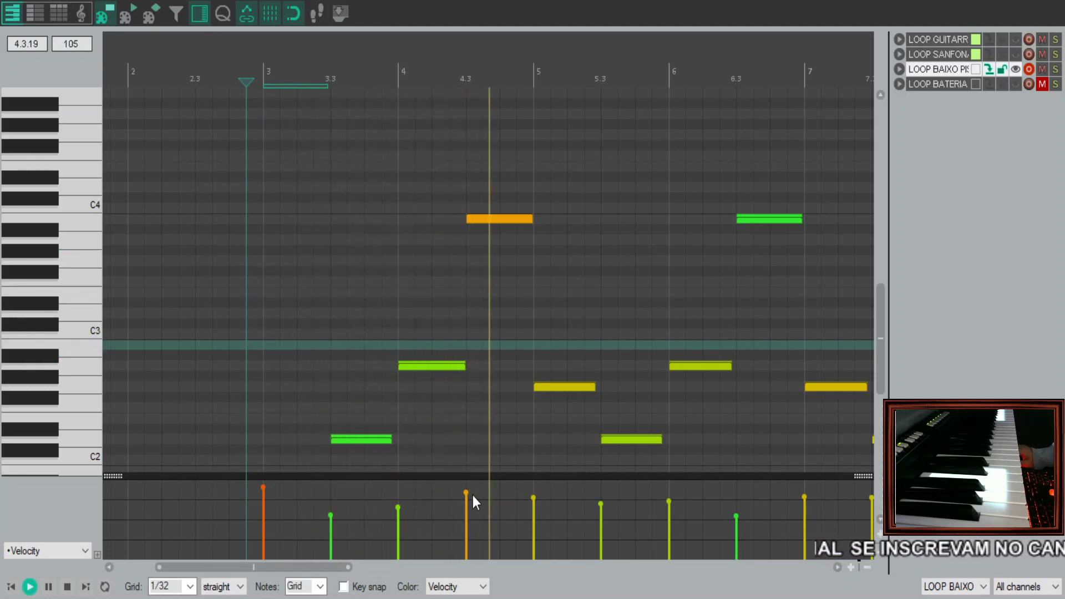
pyautogui.moveTo(466, 492); pyautogui.dragTo(465, 501)
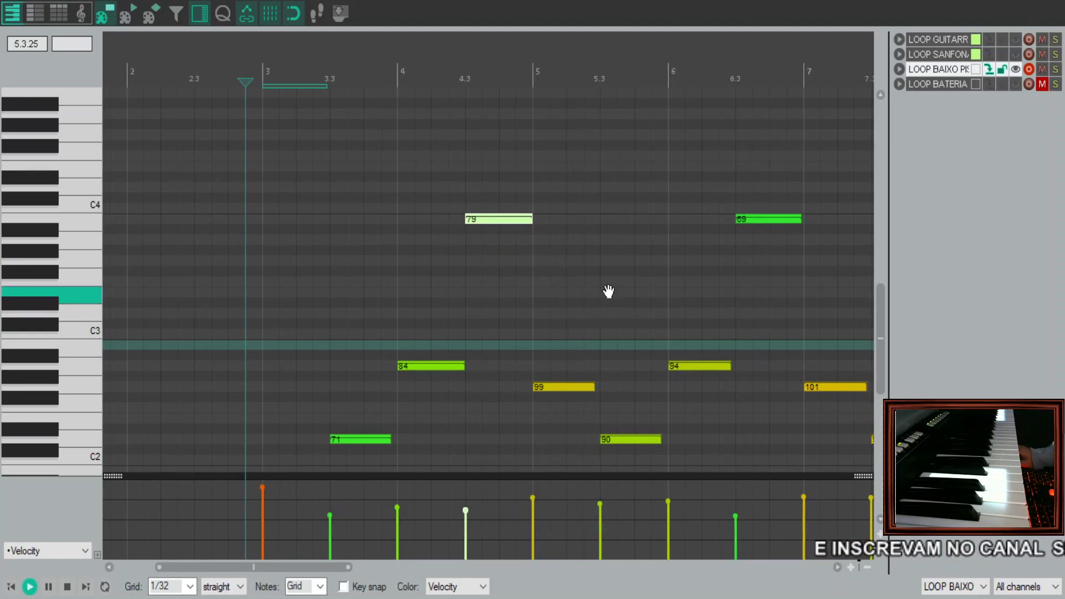
# - Play on through the bass notes up to about measure 12 to check them, and close the MIDI editor
pyautogui.moveTo(608, 292); pyautogui.dragTo(507, 287)
pyautogui.moveTo(623, 375); pyautogui.dragTo(525, 323)
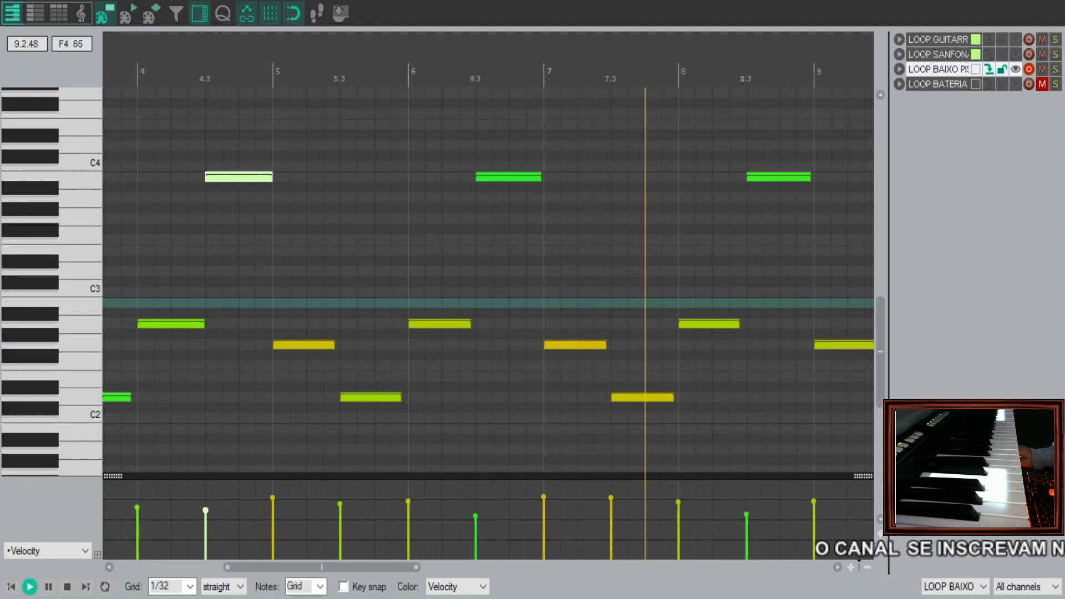
pyautogui.moveTo(853, 181); pyautogui.dragTo(384, 225)
pyautogui.scroll(-3, 462, 223)
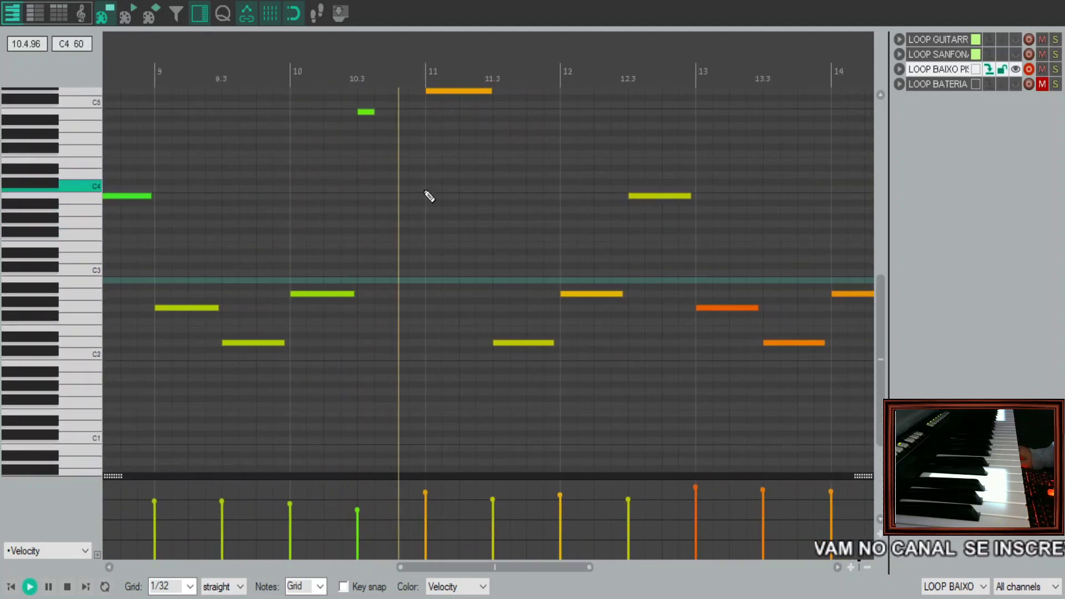
pyautogui.moveTo(400, 174); pyautogui.dragTo(345, 84)
pyautogui.moveTo(421, 159); pyautogui.dragTo(361, 285)
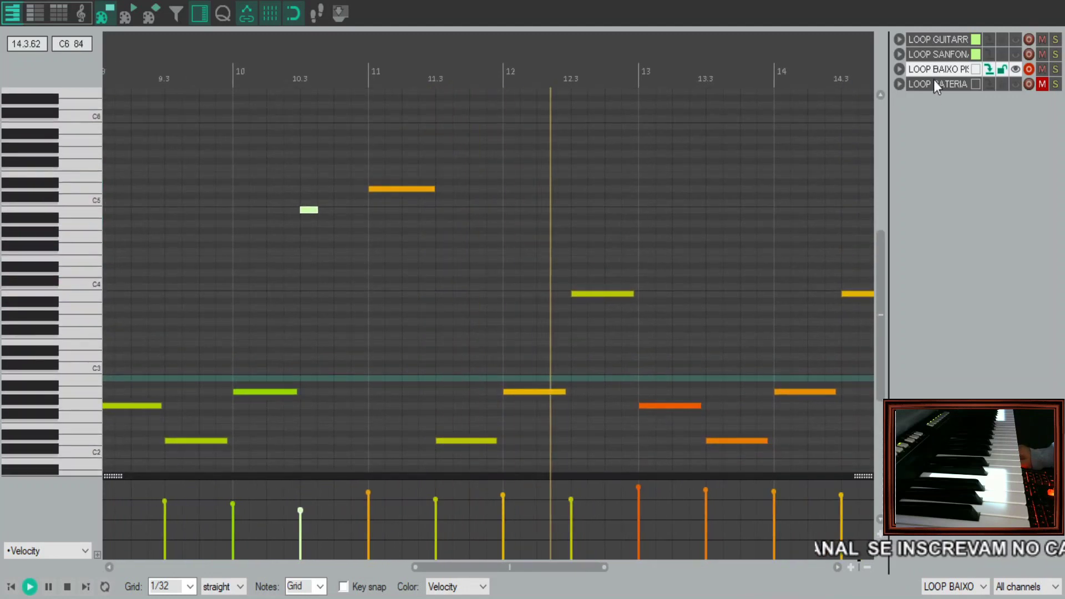
pyautogui.press('Escape')
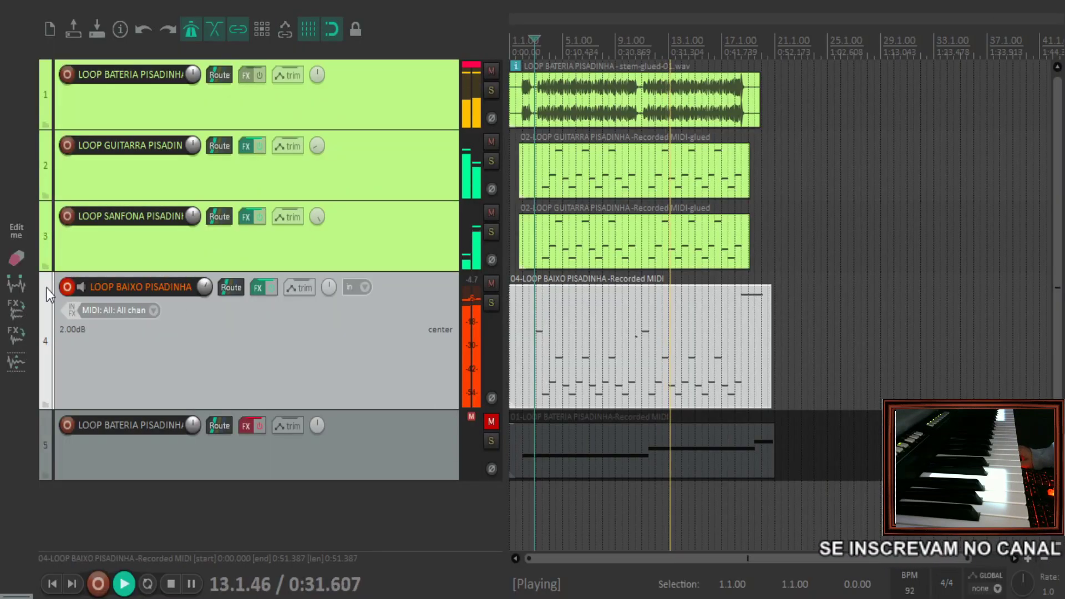
# - Disarm the LOOP BAIXO PISADINHA track, add a record-armed track named SAX with Kontakt 5 below it, and stop playback
pyautogui.click(65, 284)
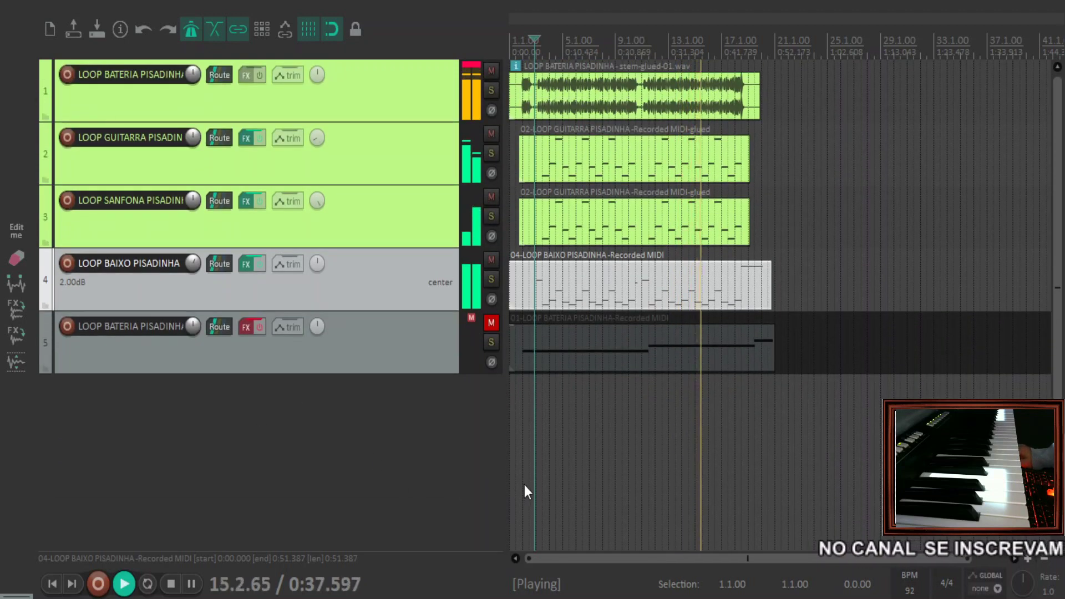
pyautogui.hotkey('ctrl', 't')
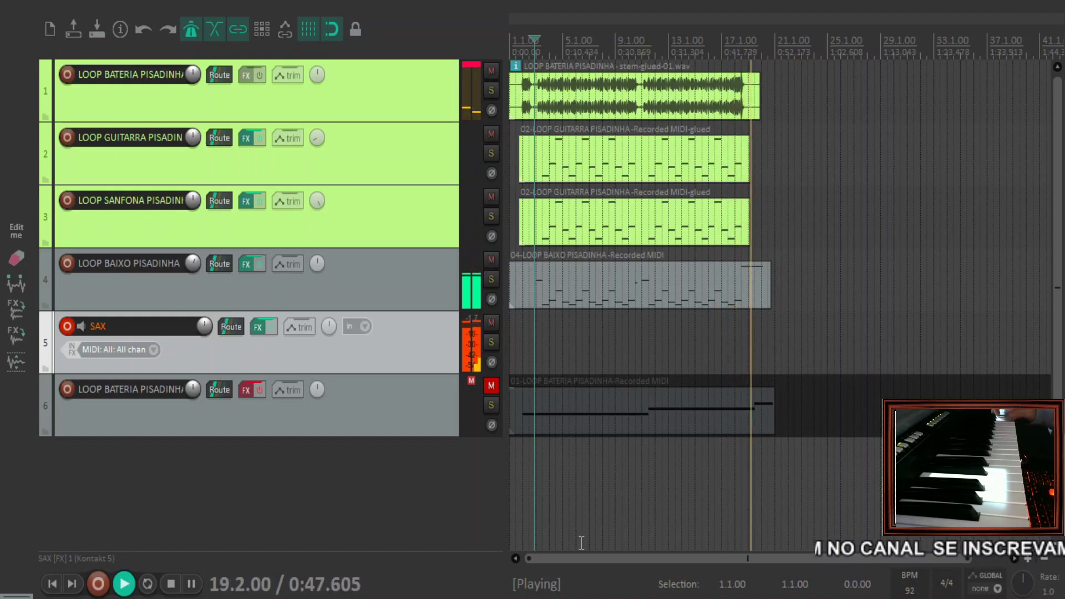
pyautogui.press('space')
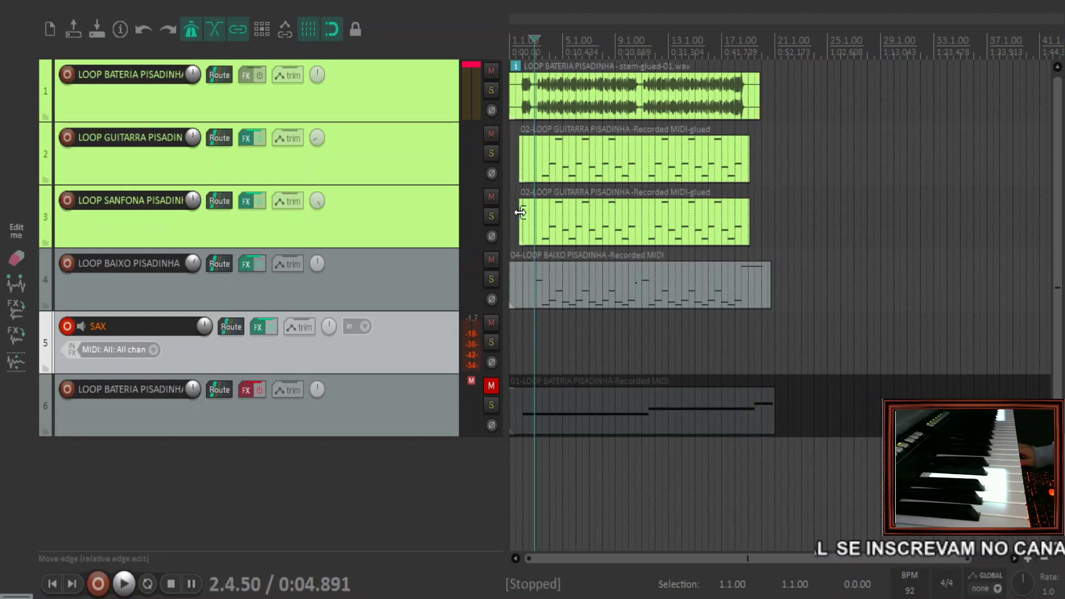
# - Make the SAX track slightly taller and place the edit cursor at 2.1.00
pyautogui.click(520, 148)
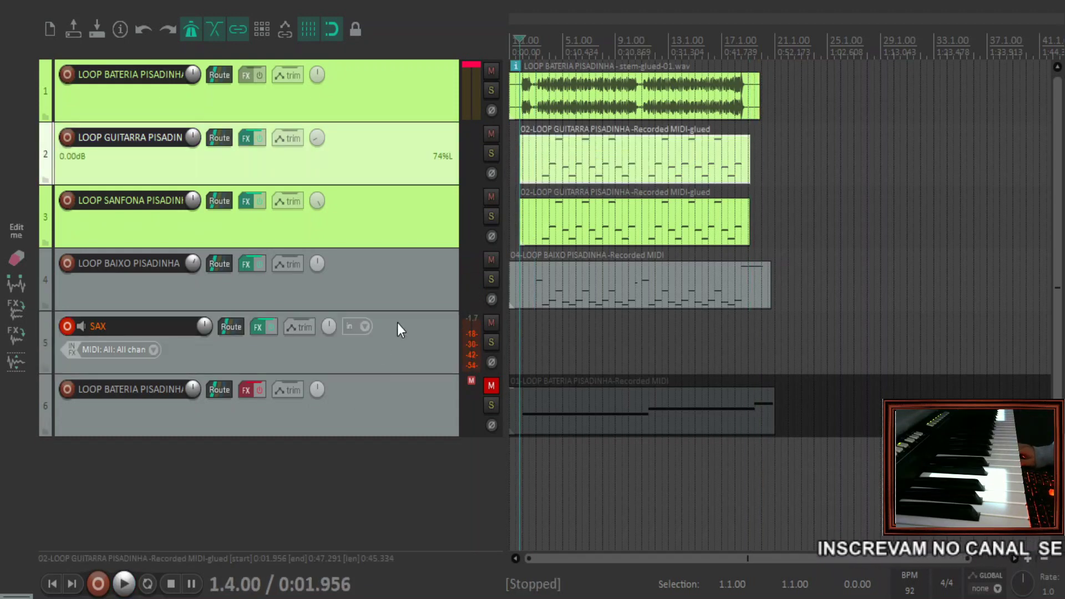
pyautogui.click(380, 349)
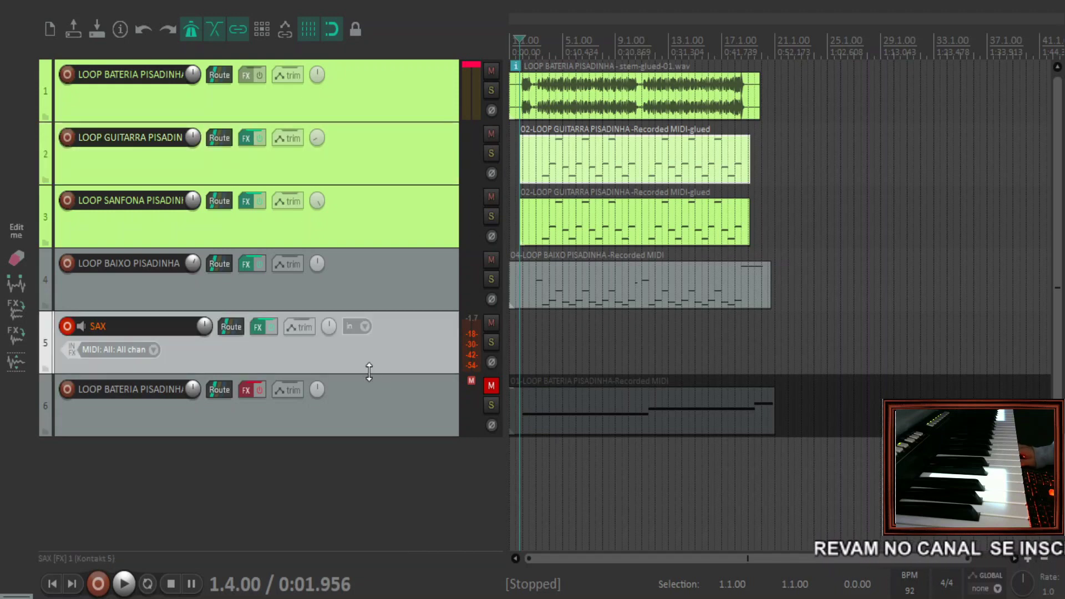
pyautogui.moveTo(369, 372); pyautogui.dragTo(369, 399)
pyautogui.scroll(8, 683, 402)
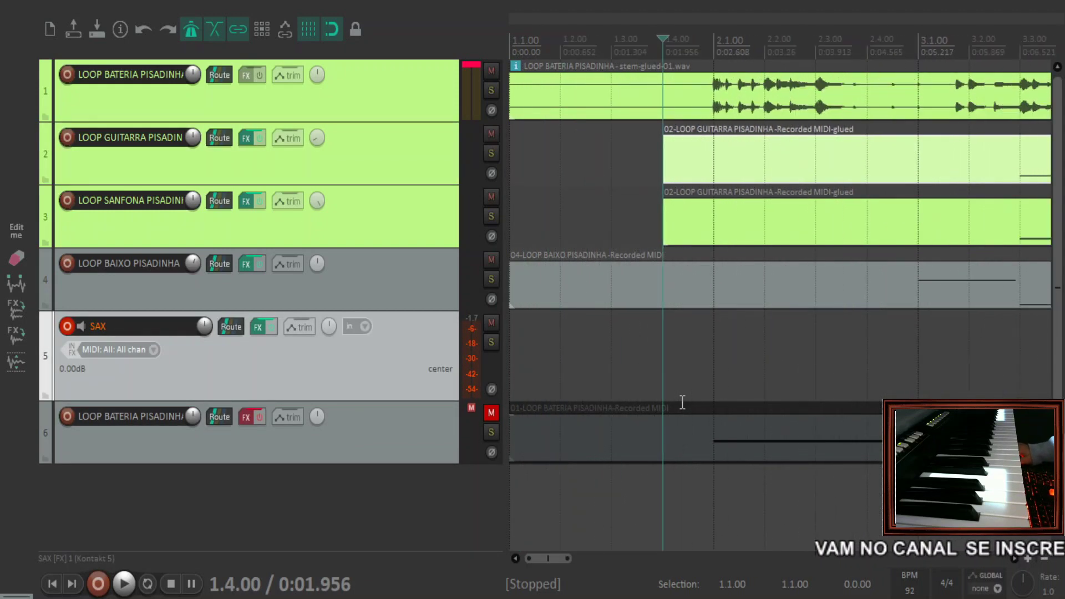
pyautogui.click(710, 156)
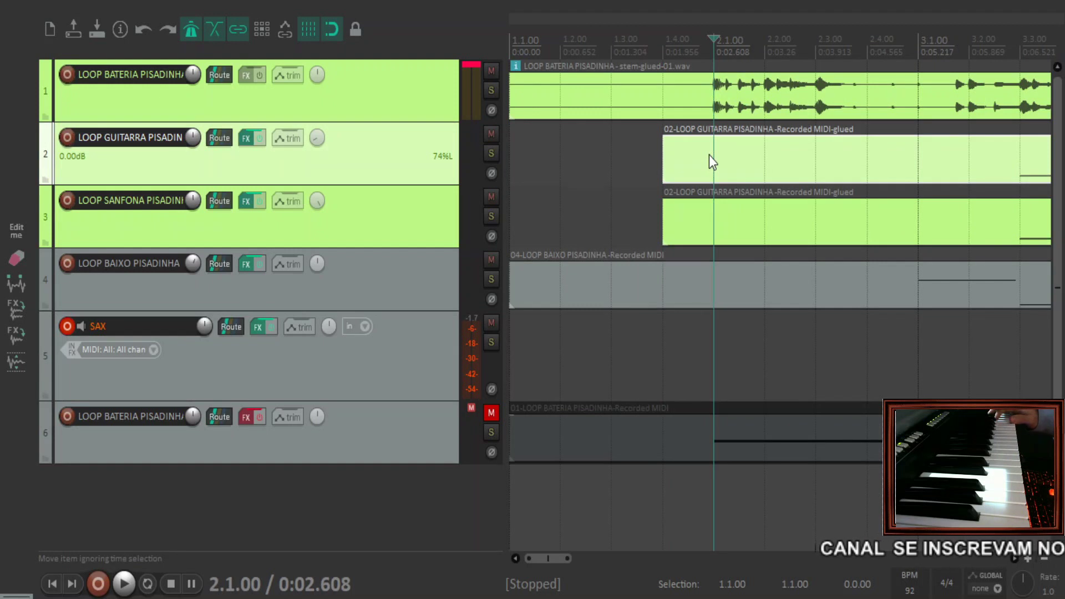
# - Play the arrangement from 2.1.00 to about measure 20 with the SAX track monitored live, and stop playback
pyautogui.press('space')
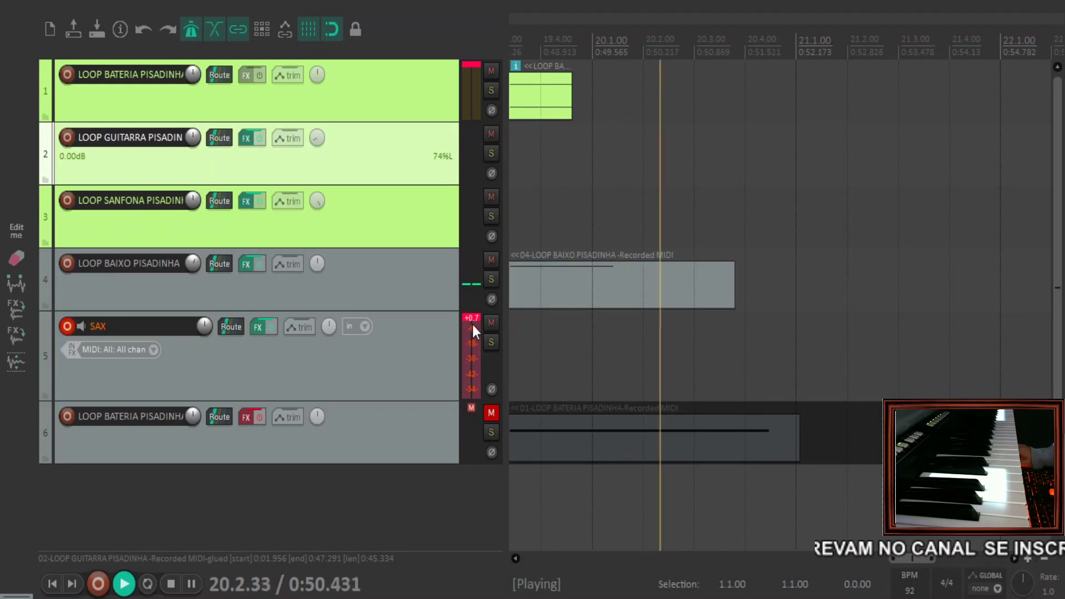
pyautogui.press('-')
pyautogui.press('space')
pyautogui.scroll(-3, 637, 284)
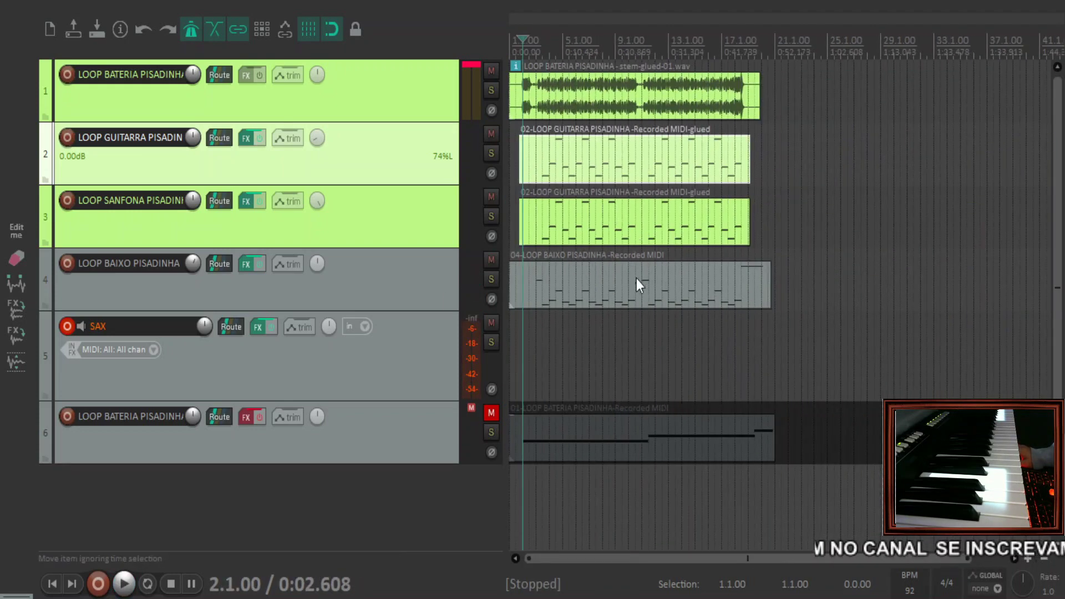
# - Render the LOOP GUITARRA, LOOP SANFONA and LOOP BAIXO PISADINHA tracks to audio stem tracks, muting the originals
pyautogui.click(419, 288)
pyautogui.keyDown('shift'); pyautogui.click(428, 151); pyautogui.keyUp('shift')
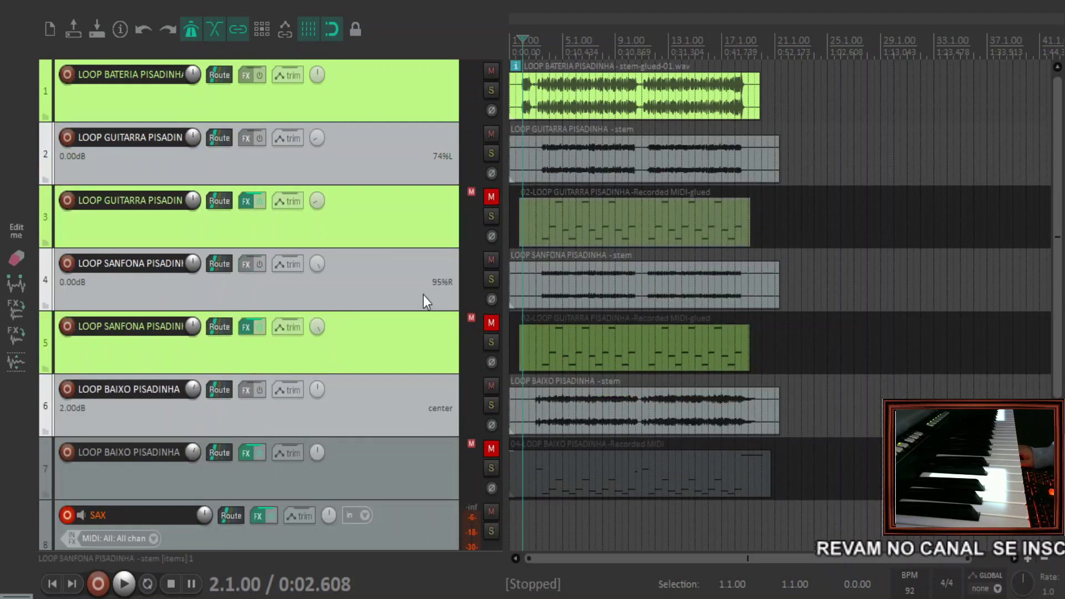
# - Group the guitar, sanfona and baixo stems directly below the drum stem and bypass the effects on their muted MIDI source tracks
pyautogui.moveTo(424, 295); pyautogui.dragTo(429, 125)
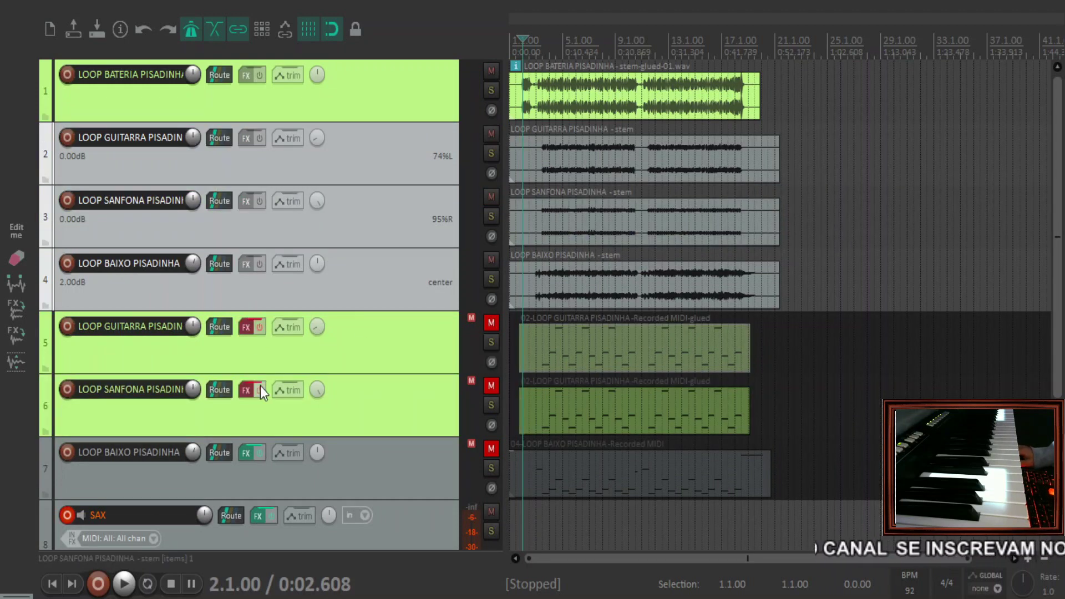
pyautogui.click(261, 458)
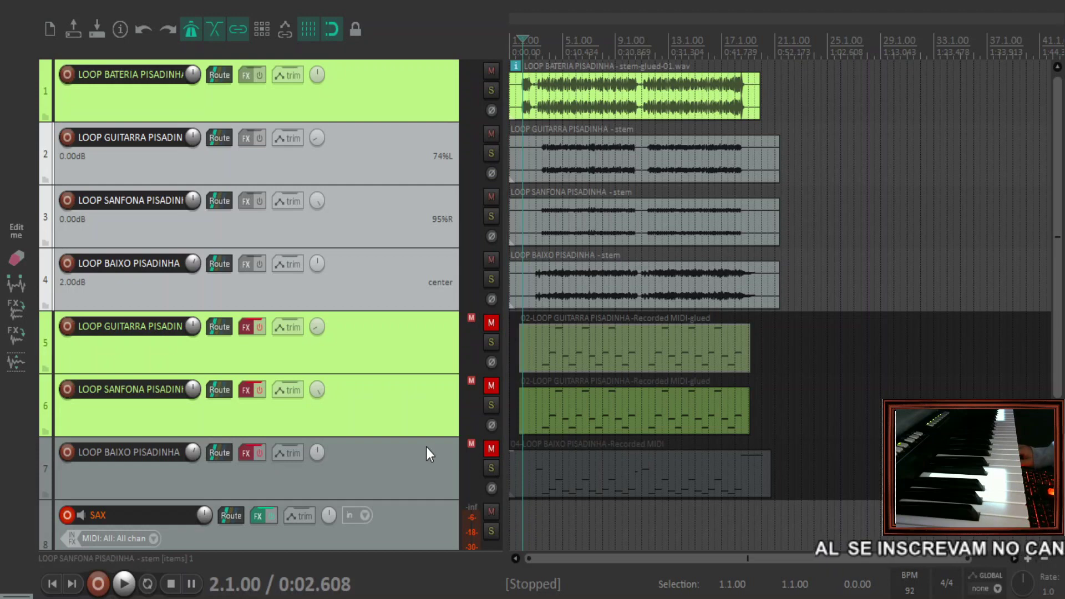
# - Move the SAX track directly below the baixo stem, disarm its recording and delete the track
pyautogui.moveTo(361, 530); pyautogui.dragTo(403, 325)
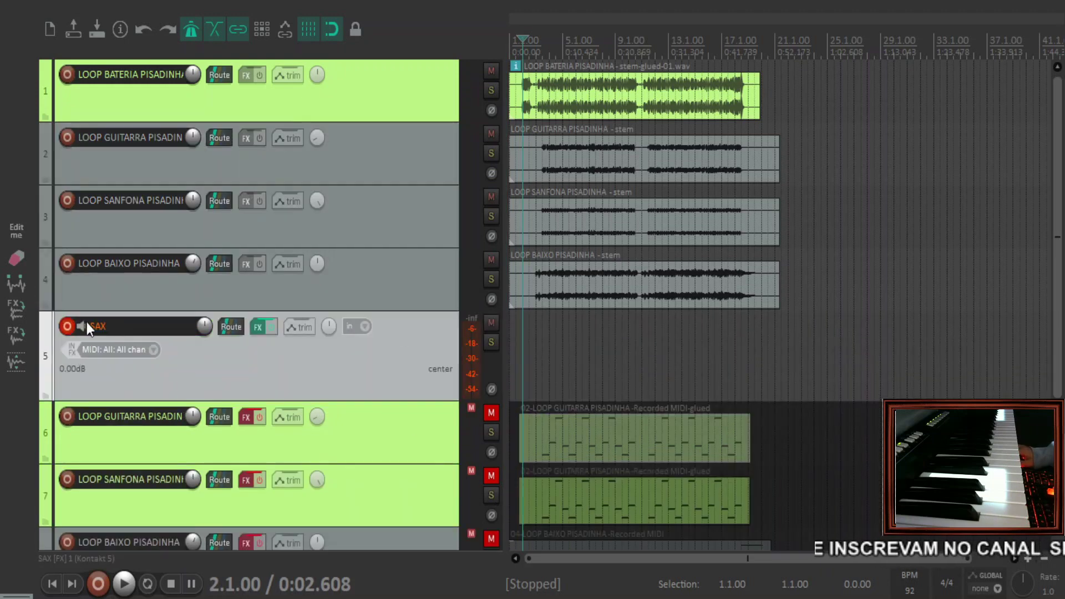
pyautogui.click(73, 326)
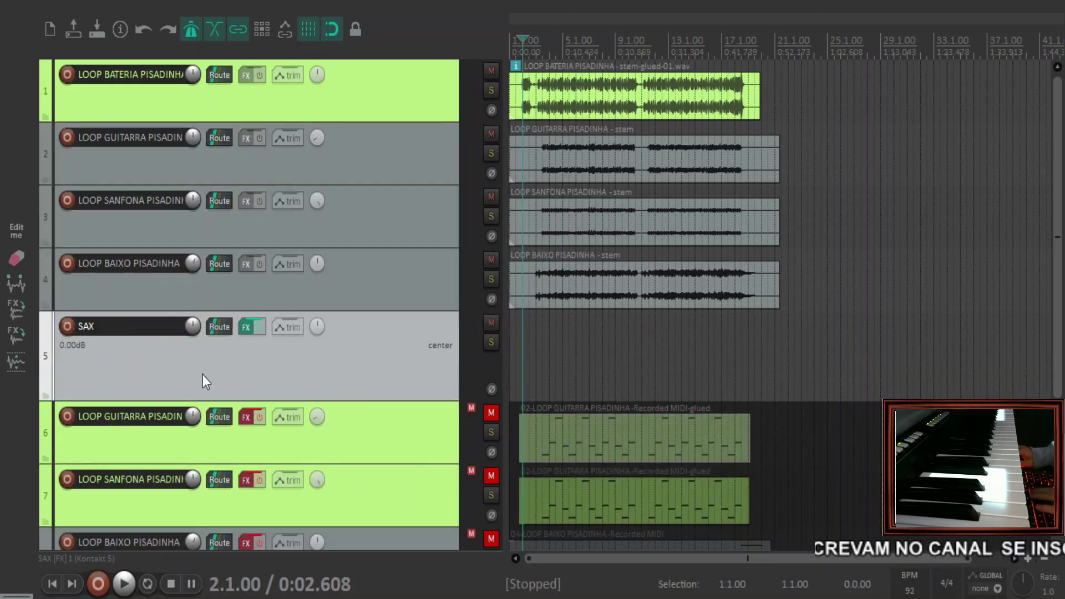
pyautogui.press('Delete')
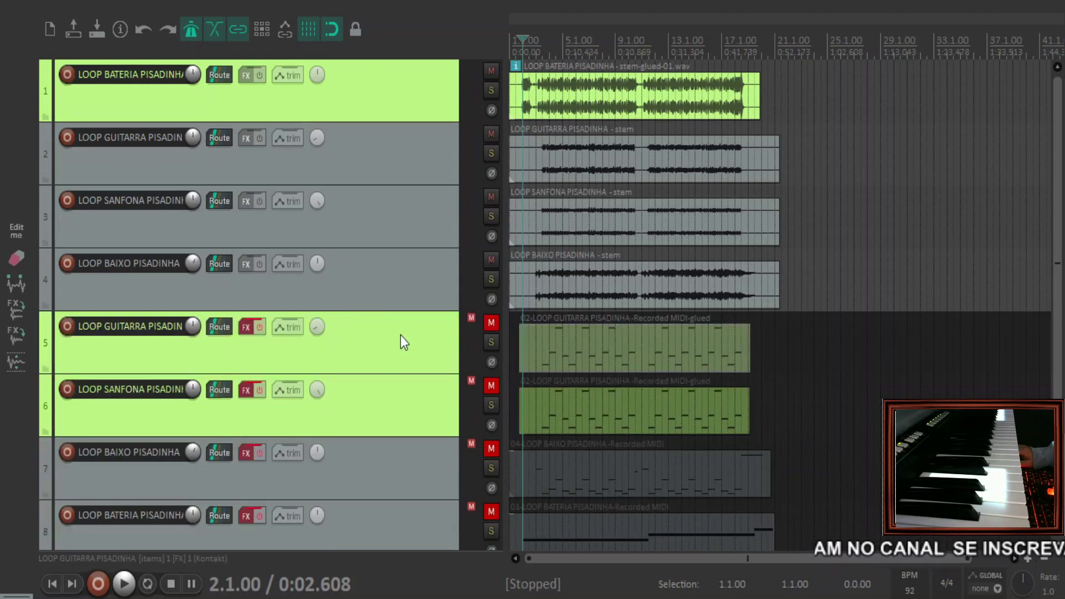